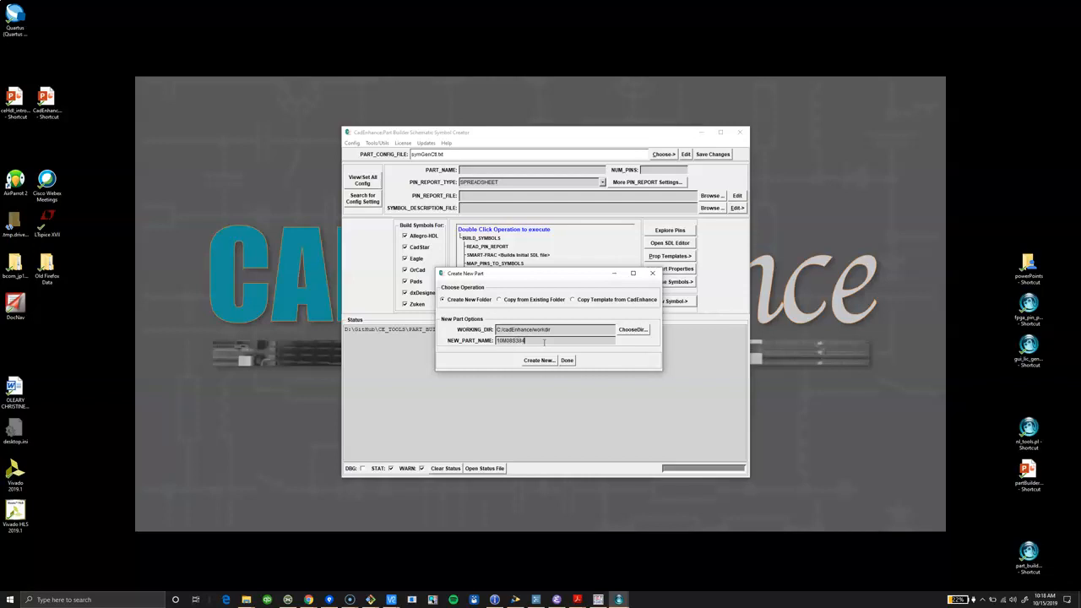
Create a new part folder for 10M08S384 in C:/cadEnhance/workdir and save its configuration file as symGenCtl.txt
click(546, 342)
click(532, 343)
double_click(502, 341)
drag(497, 329, 553, 330)
click(509, 340)
click(541, 361)
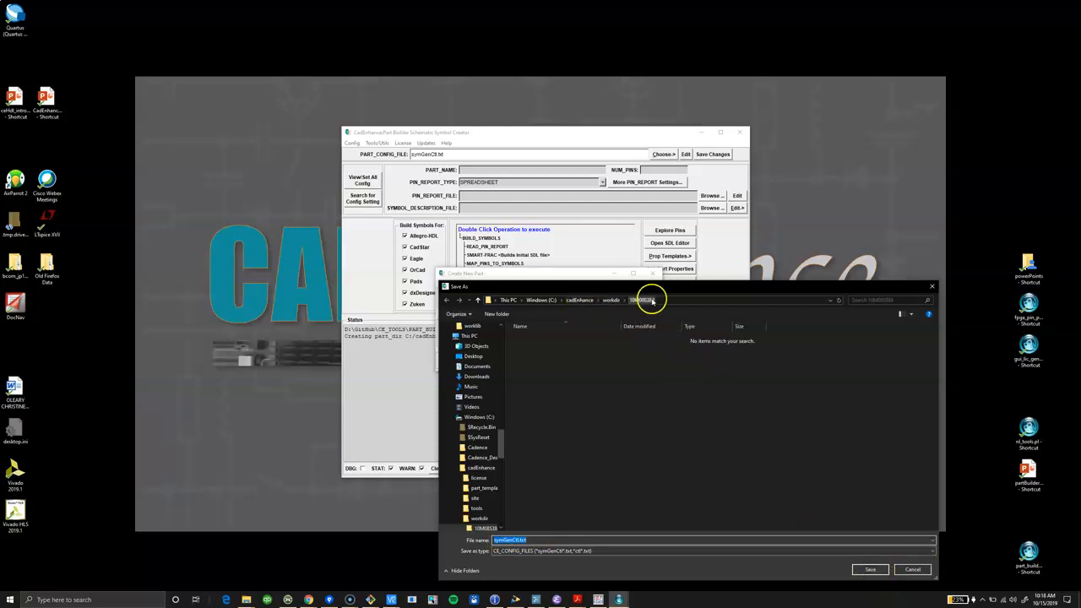
click(870, 569)
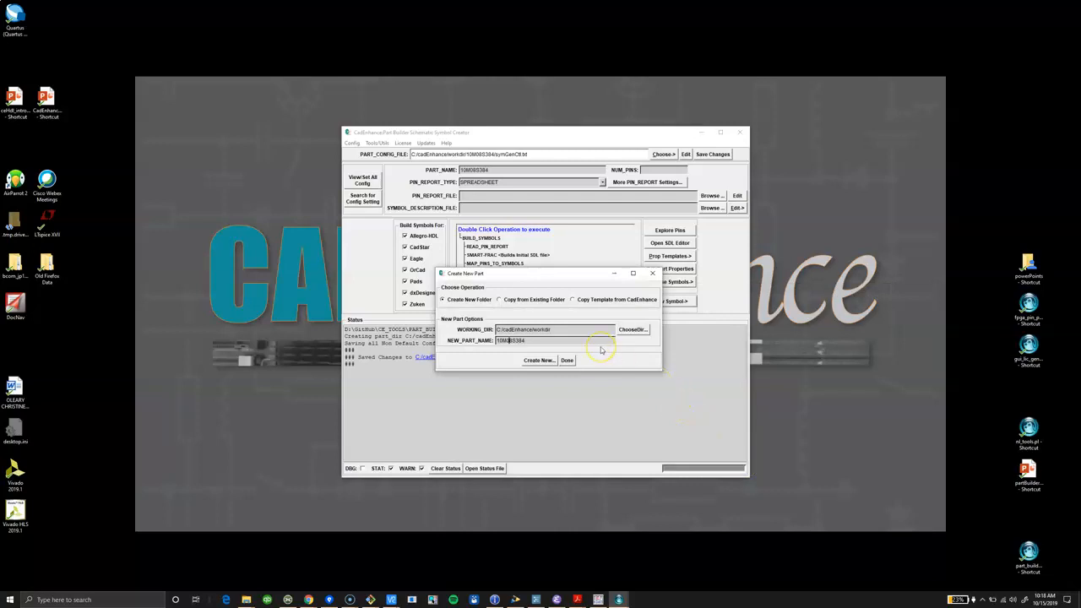
click(567, 359)
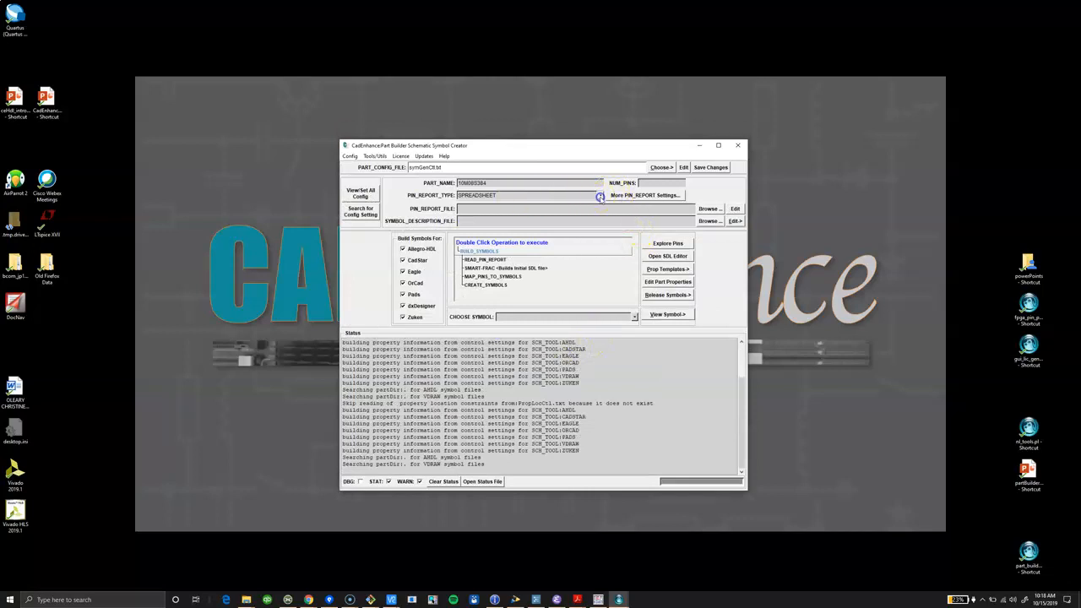
Set the pin report type to ALTERA_PHYSICAL and load 10m08sc.txt from Downloads as the pin report, making a local copy
click(600, 196)
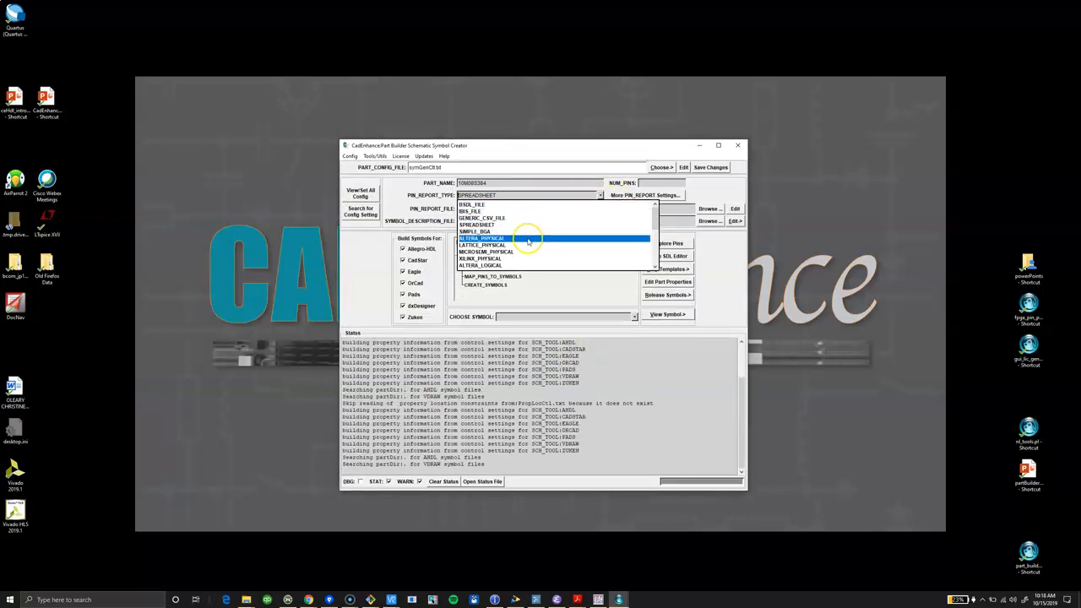
click(529, 239)
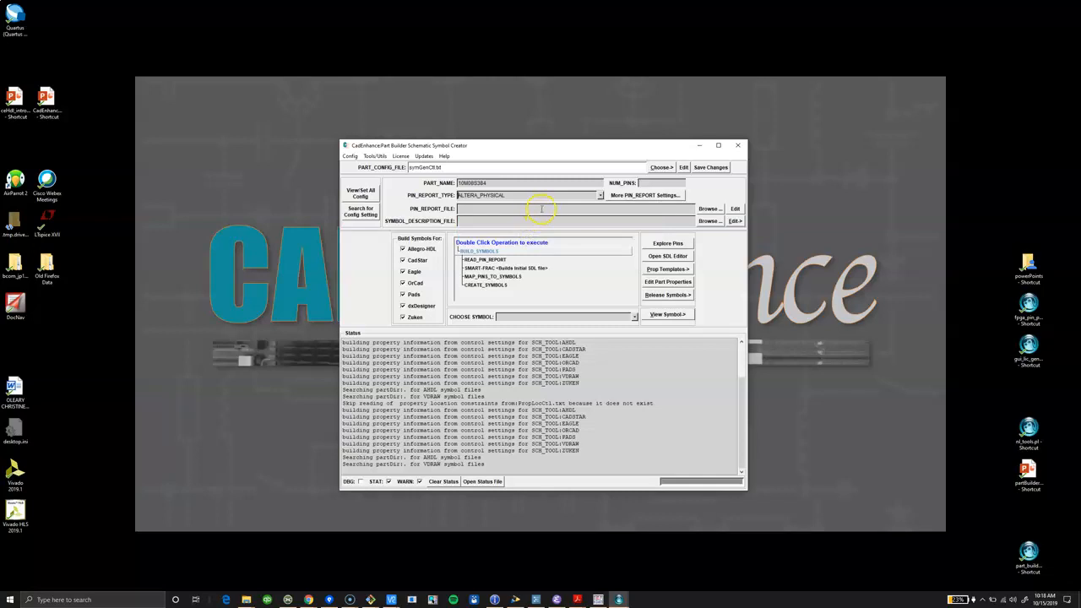
click(534, 208)
click(709, 209)
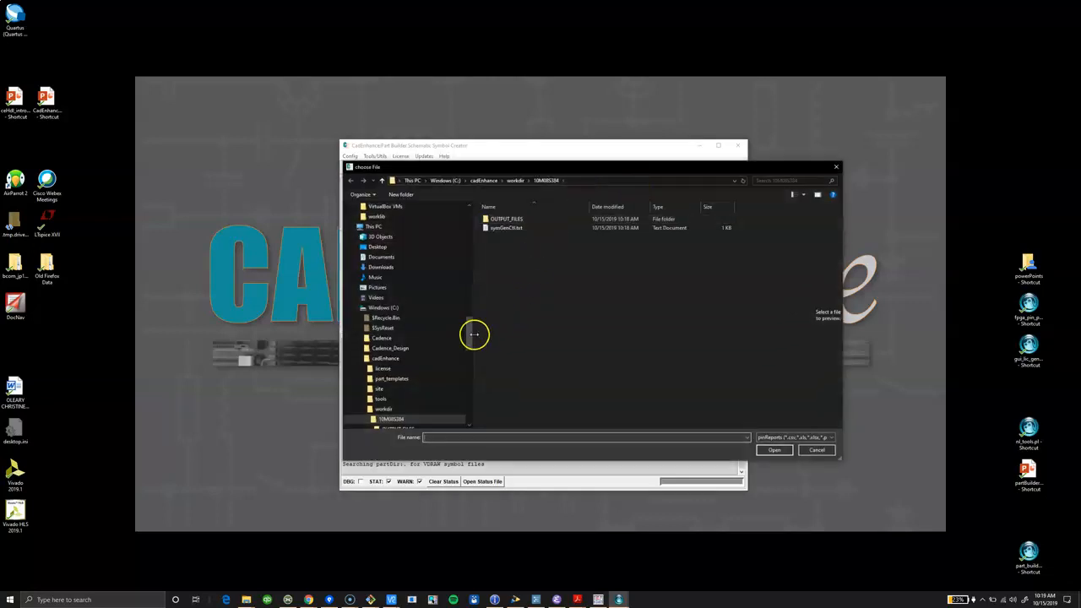
click(384, 268)
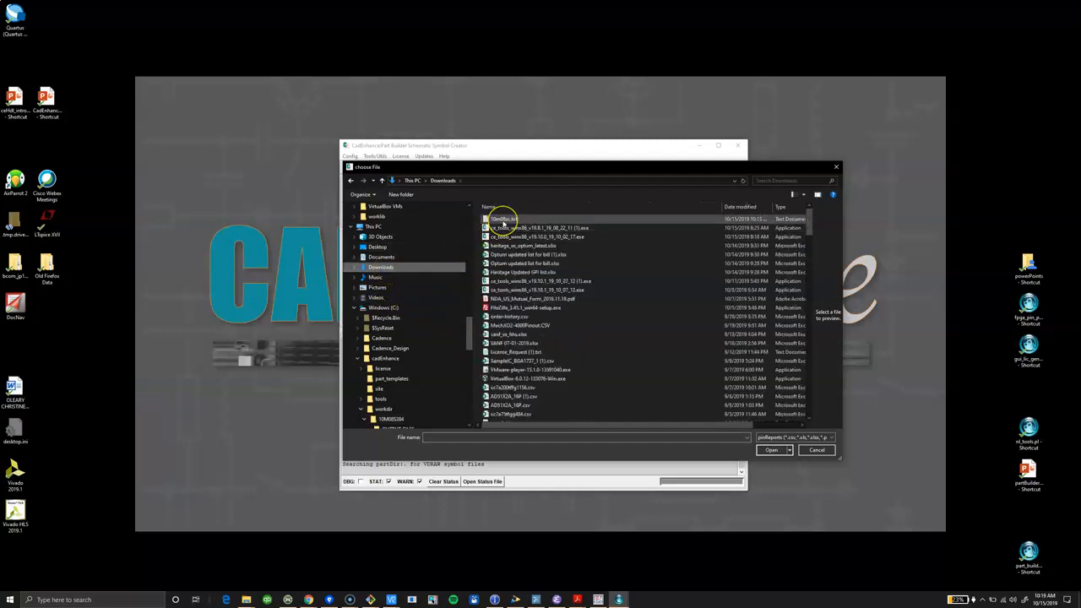
click(505, 219)
click(772, 450)
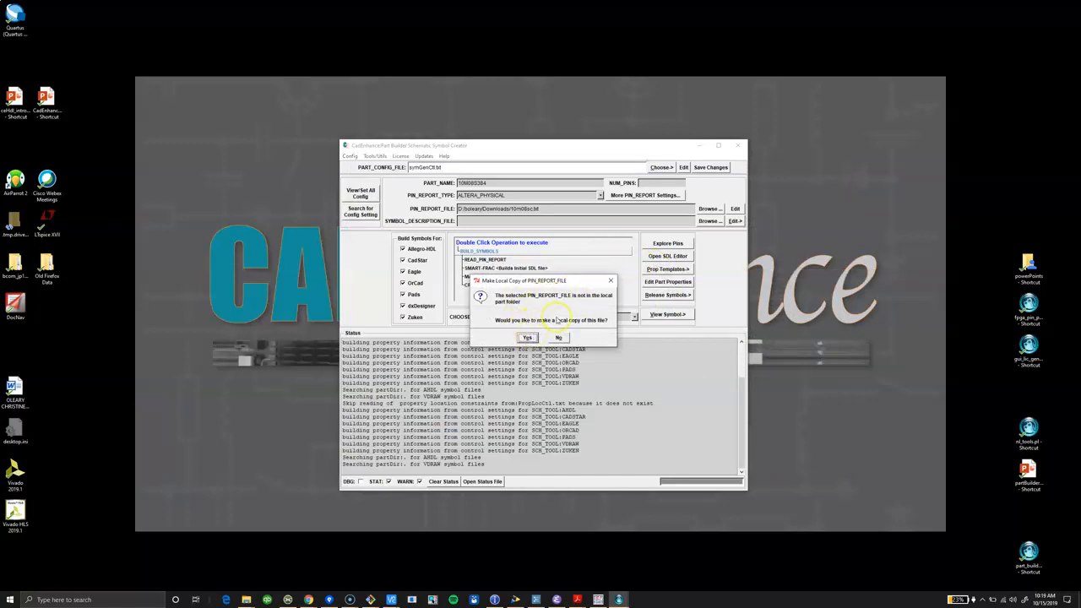
click(528, 337)
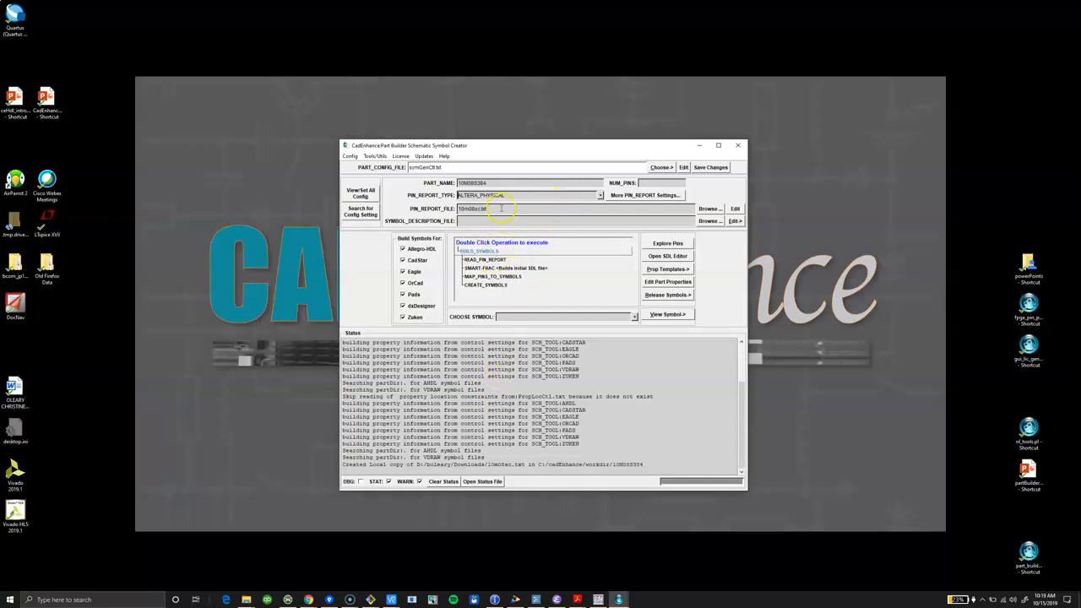
Try to run READ_PIN_REPORT and examine the resulting messages in the status log
double_click(485, 258)
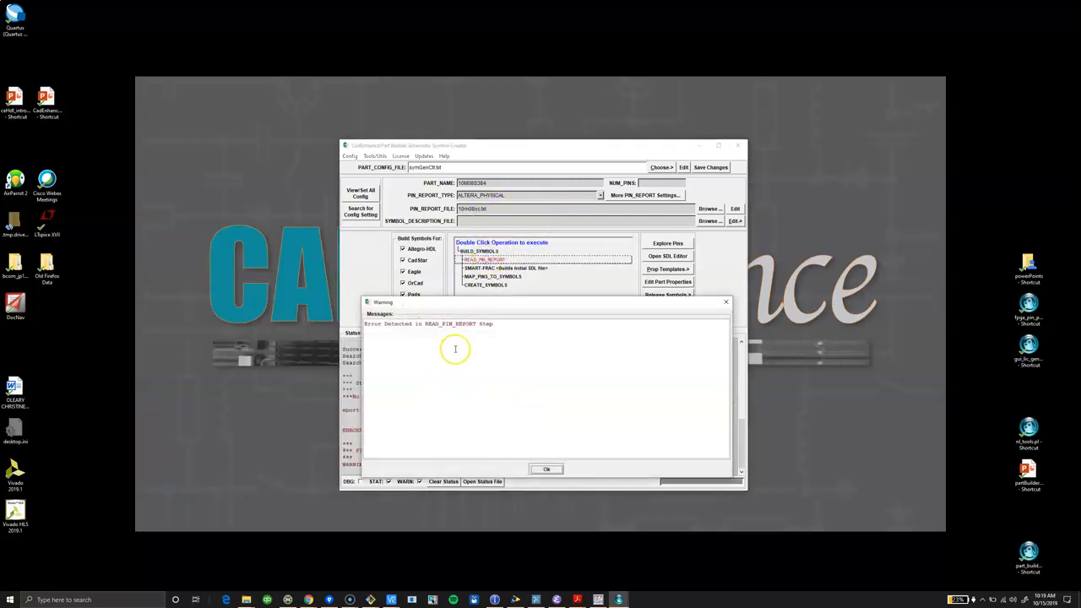
click(545, 469)
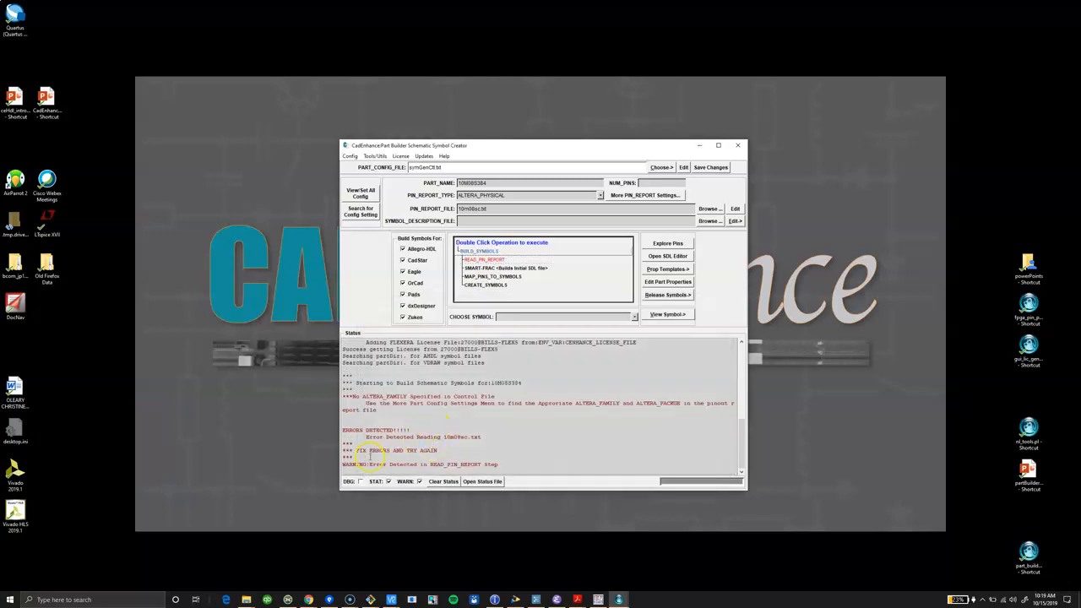
drag(354, 397, 496, 397)
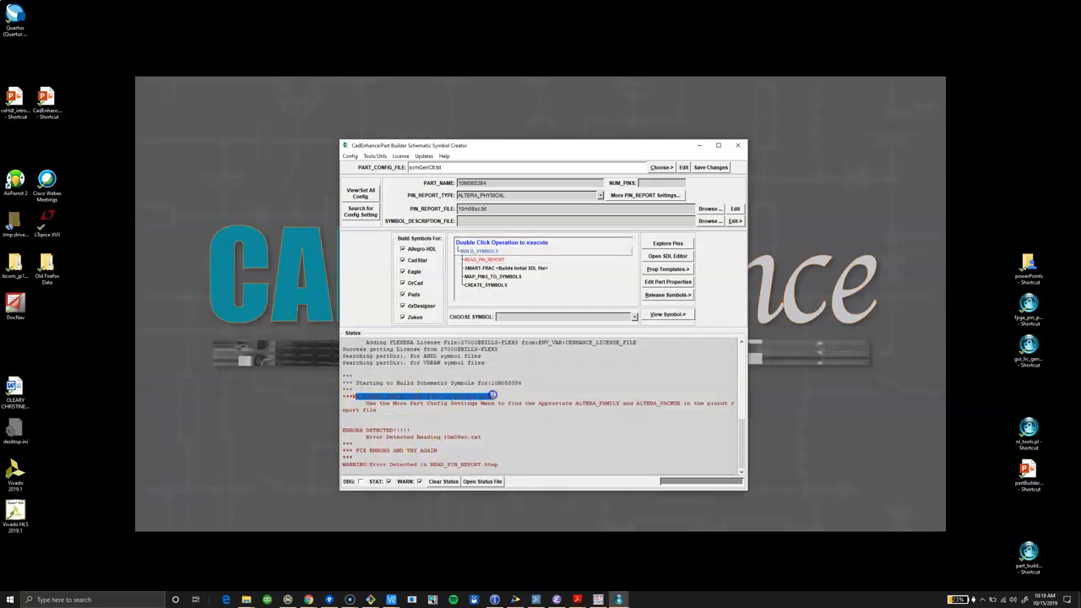
click(447, 404)
drag(368, 404, 500, 404)
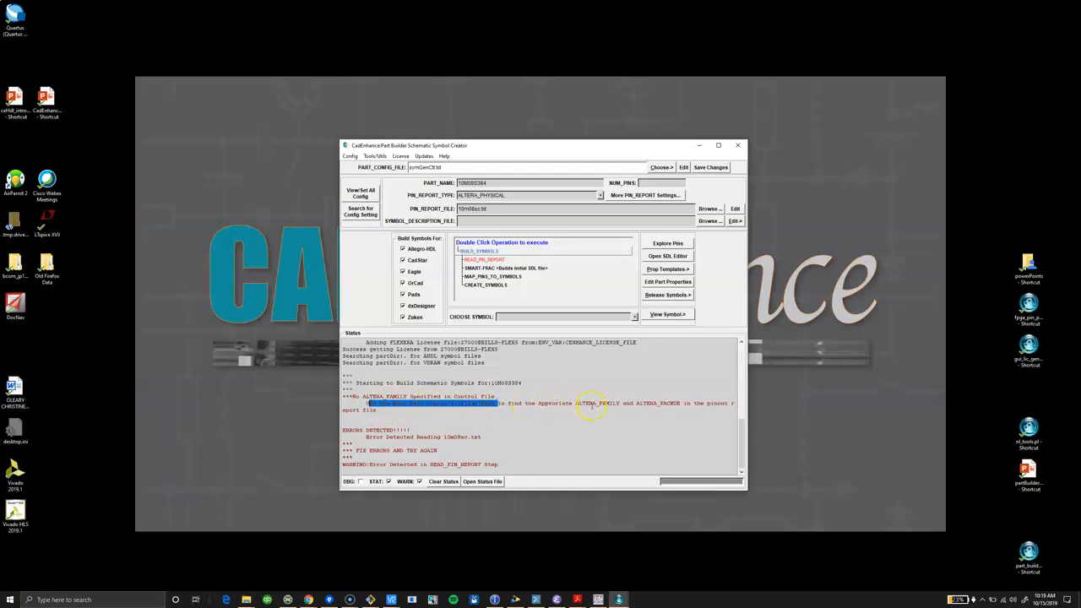
double_click(593, 404)
double_click(664, 403)
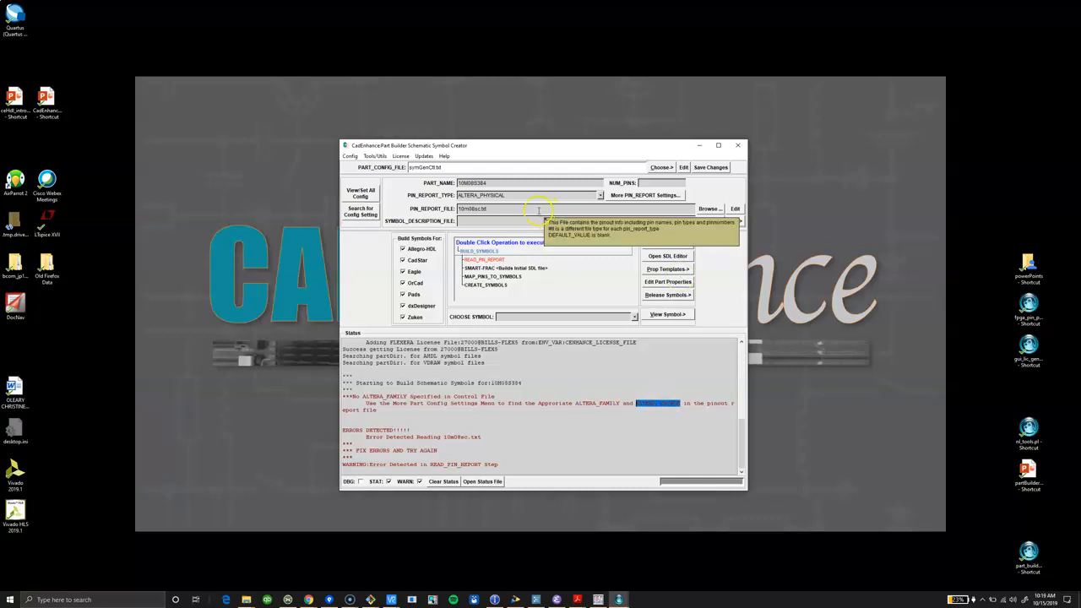
Set the Altera package to U324 in the additional pin report settings and save the minimal config settings
double_click(470, 184)
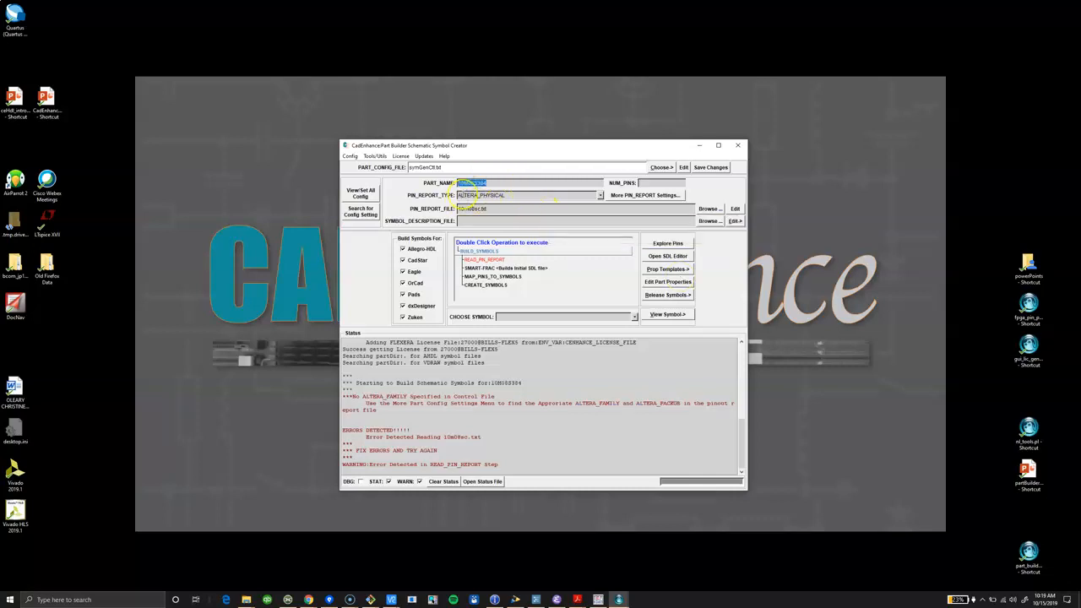
click(630, 196)
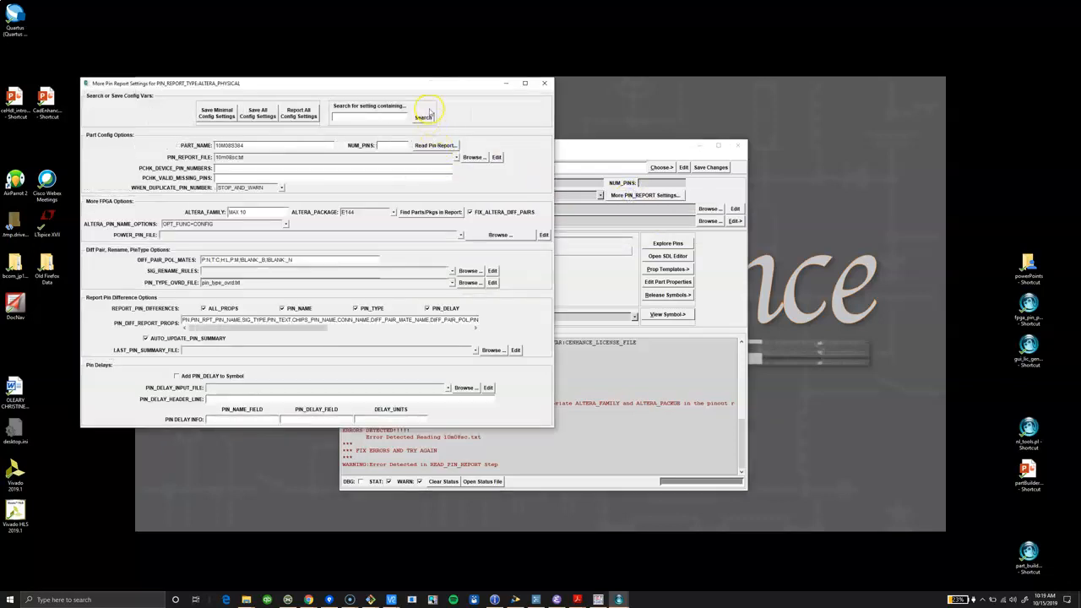
drag(423, 83, 599, 127)
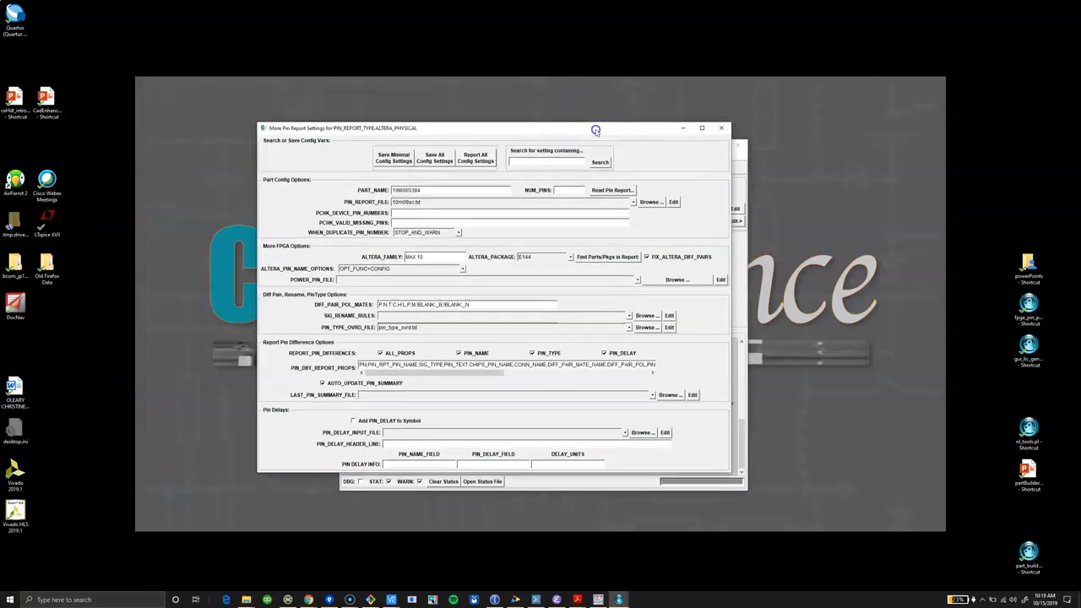
click(571, 256)
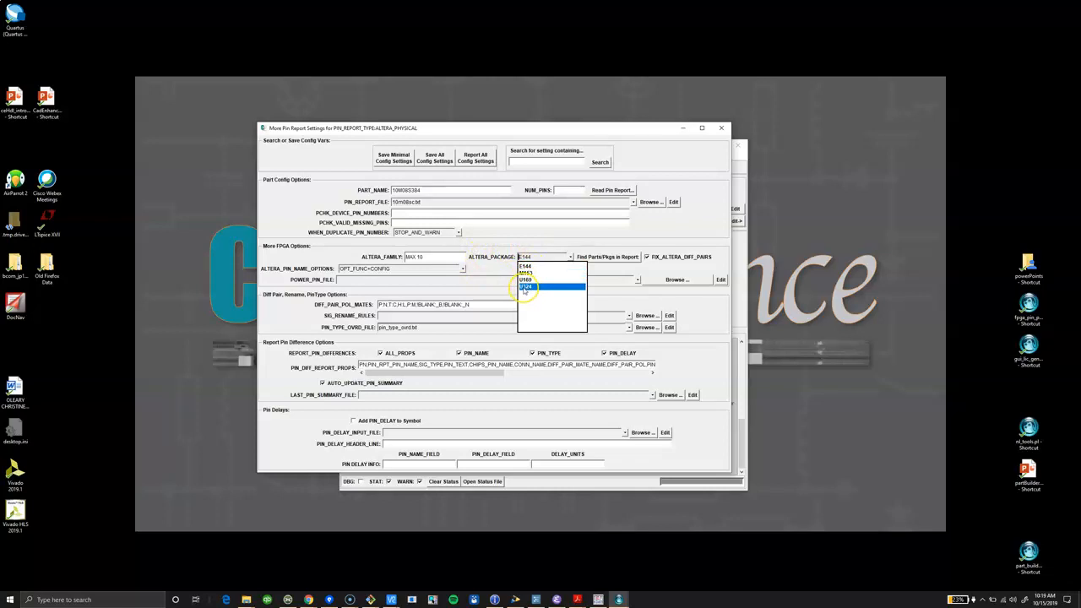
click(526, 286)
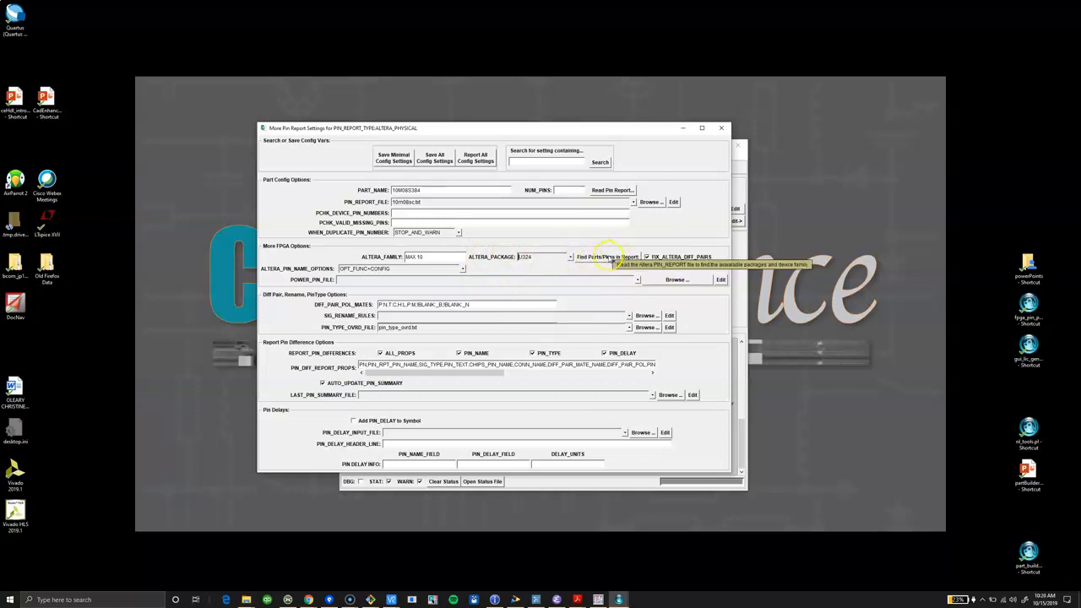
click(393, 157)
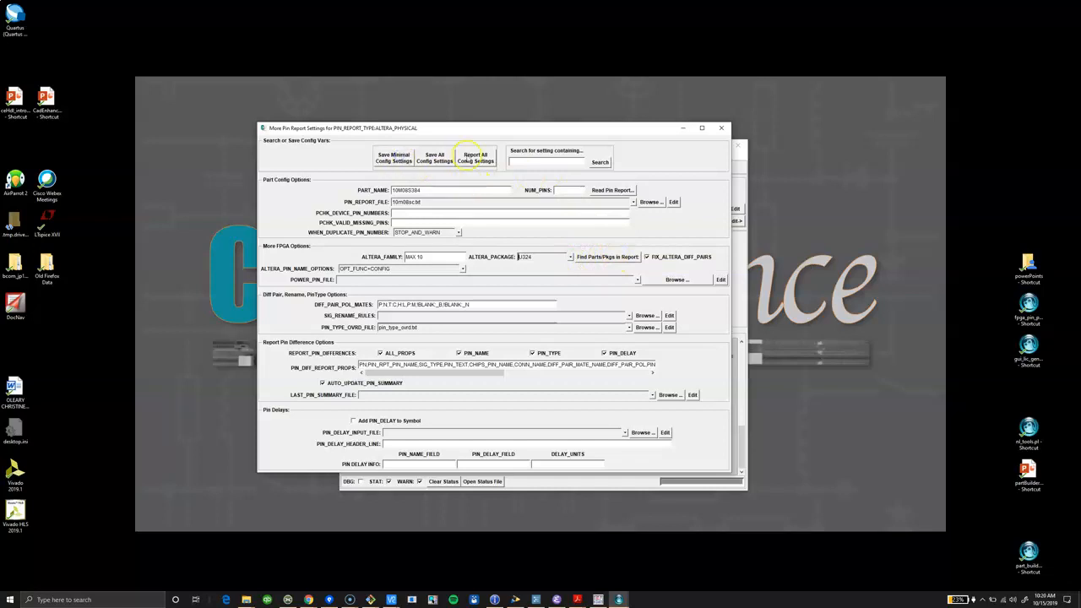
click(721, 127)
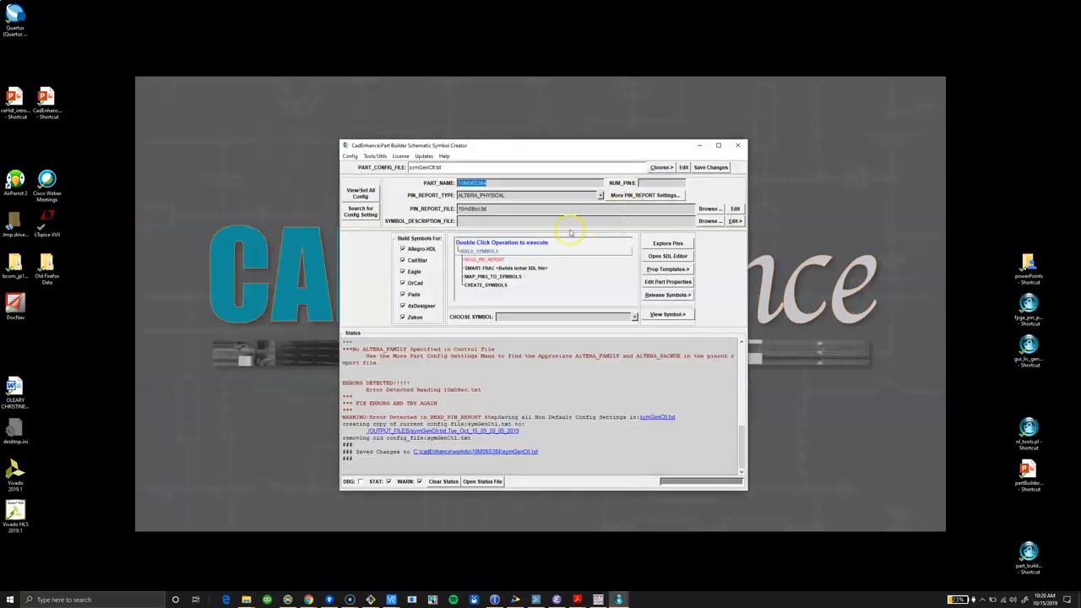
Run READ_PIN_REPORT on the part and accept setting NUM_PINS to 324
double_click(486, 259)
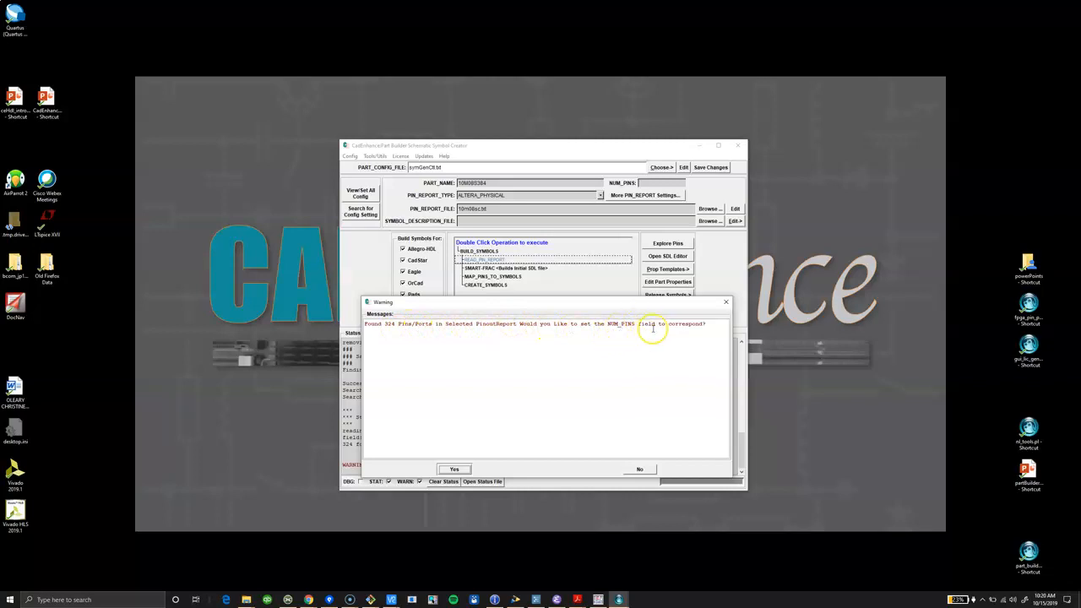
click(456, 469)
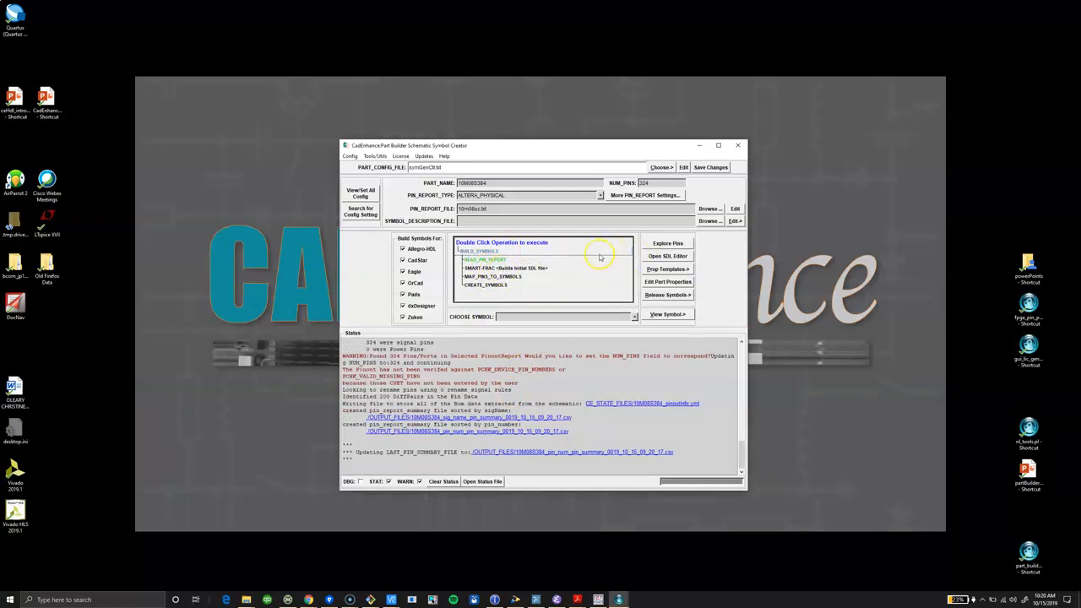
Examine the device's pins in the Pin Explorer, checking their names, numbers, types and differential pair mates
click(669, 243)
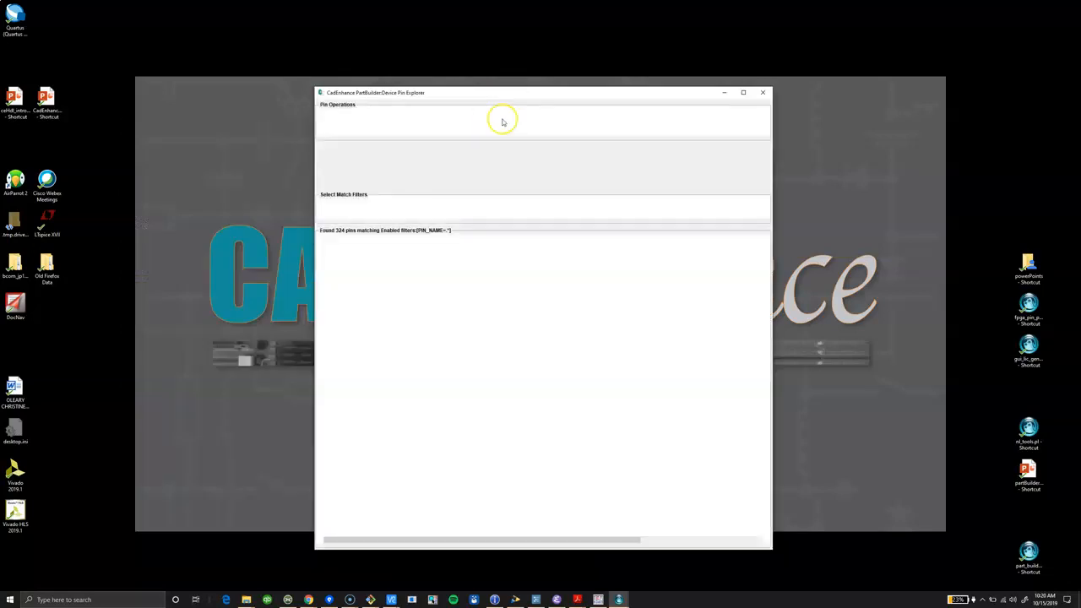
scroll(456, 319, down, 20)
scroll(450, 322, down, 20)
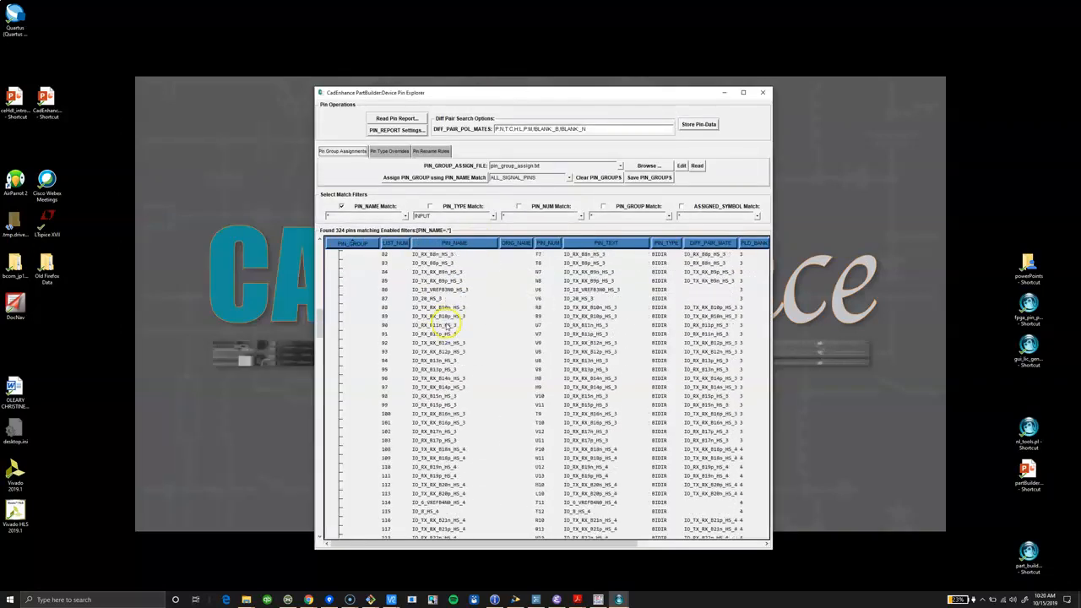
scroll(448, 324, up, 20)
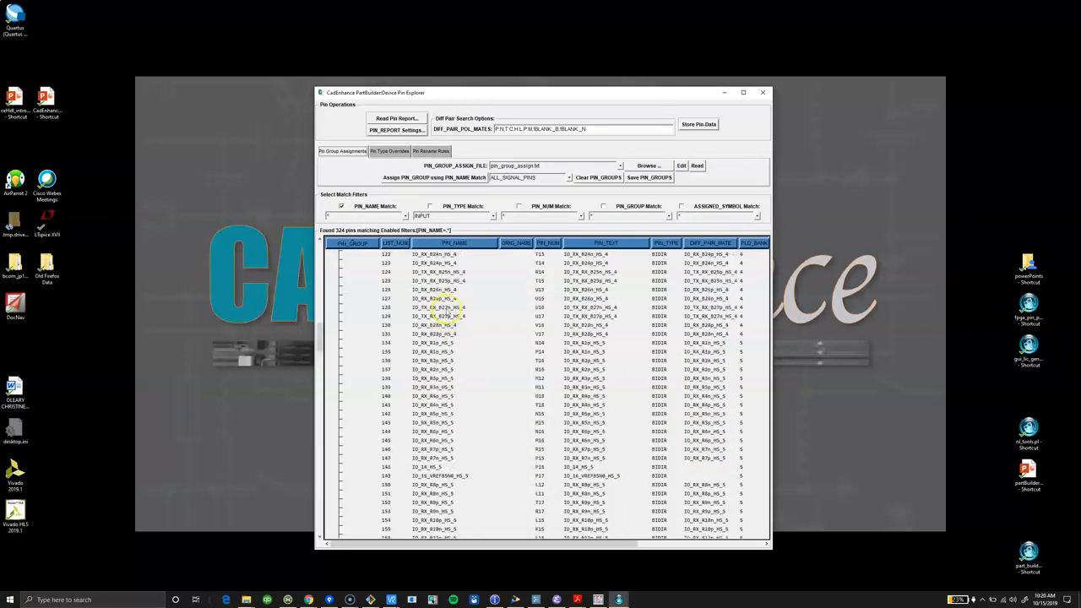
scroll(438, 272, up, 17)
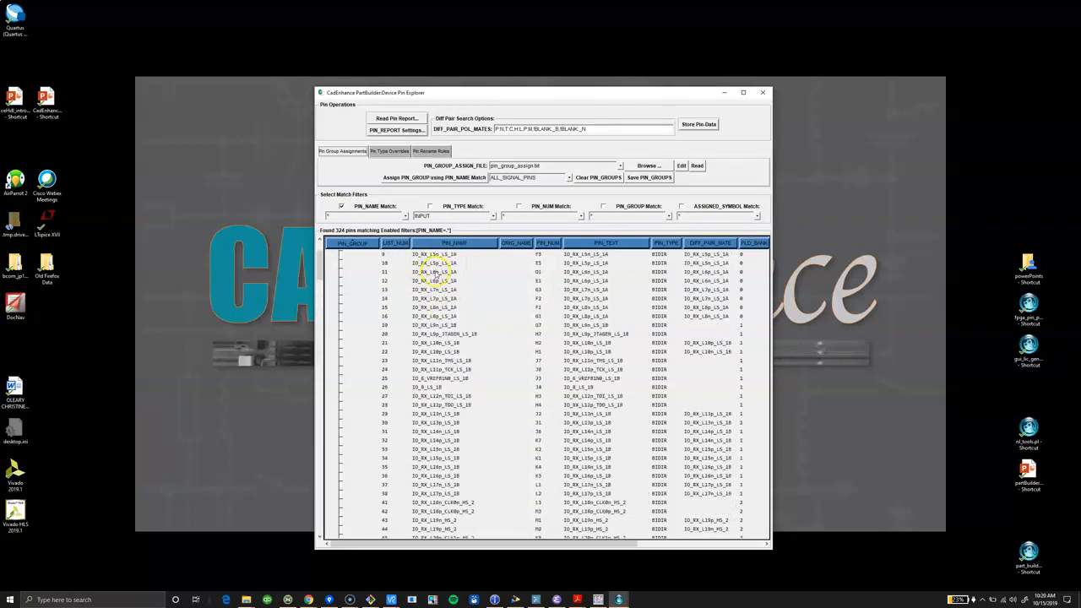
click(538, 263)
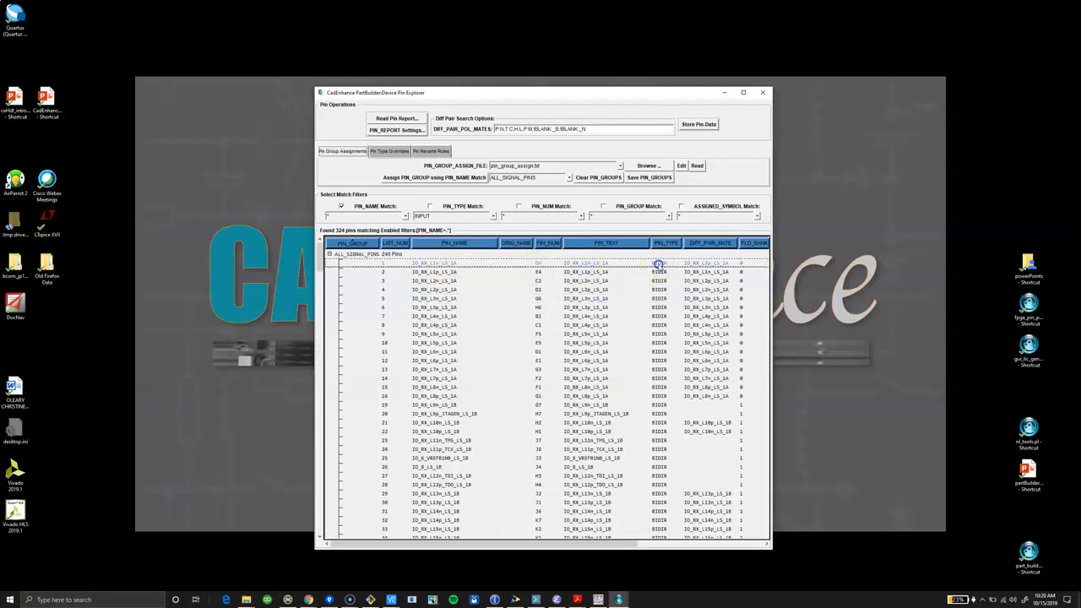
scroll(663, 321, down, 14)
scroll(665, 342, down, 9)
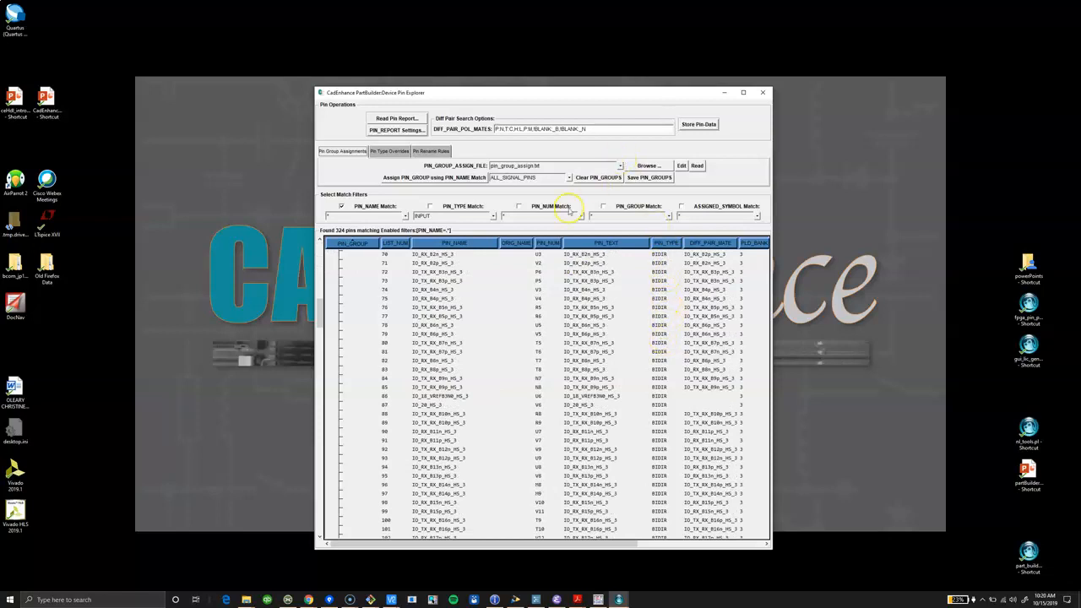
scroll(643, 309, up, 20)
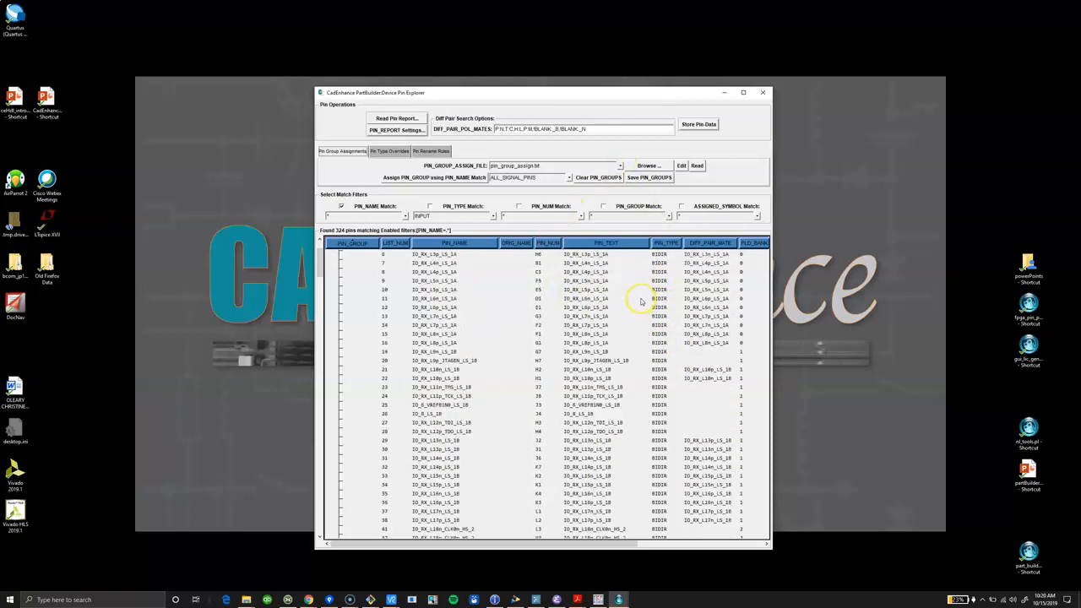
scroll(641, 302, up, 1)
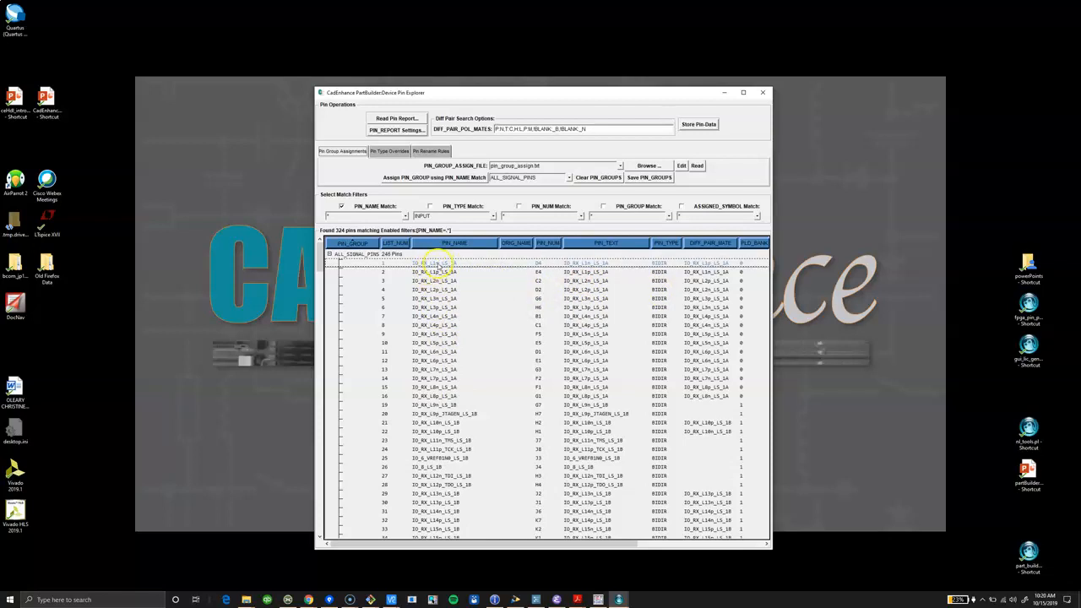
Inspect individual pins and a range of pins in the ALL_SIGNAL_PINS group, and close the Pin Explorer
click(432, 281)
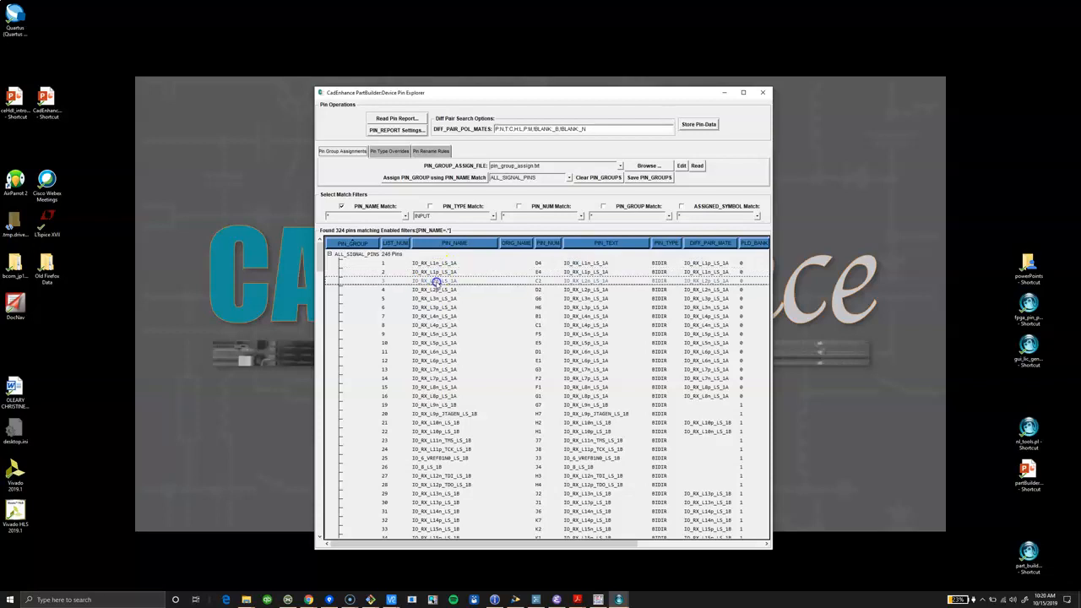
click(430, 289)
click(434, 263)
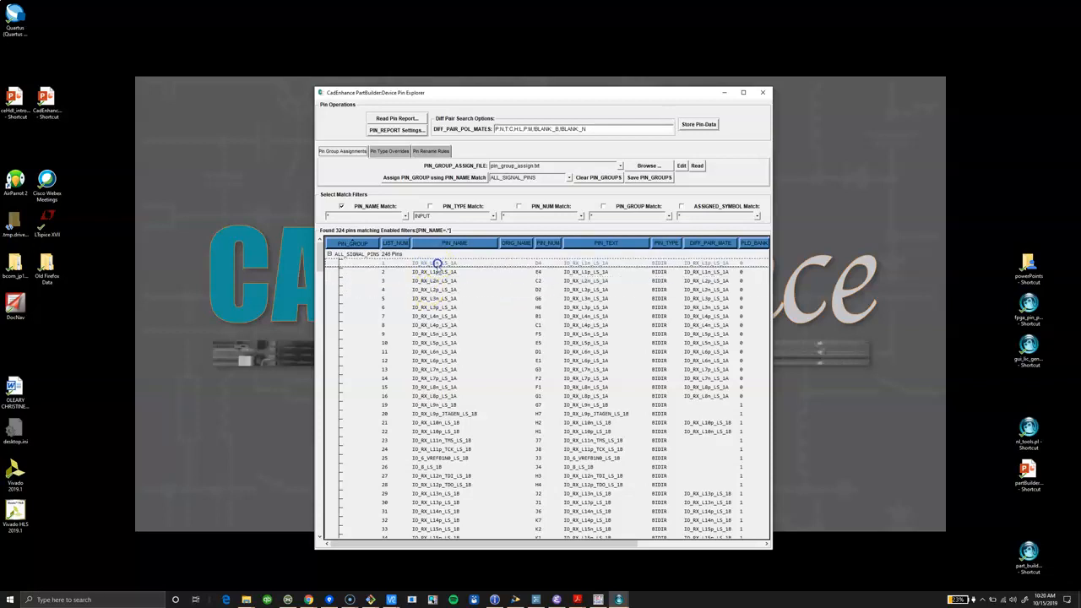
click(436, 272)
click(434, 288)
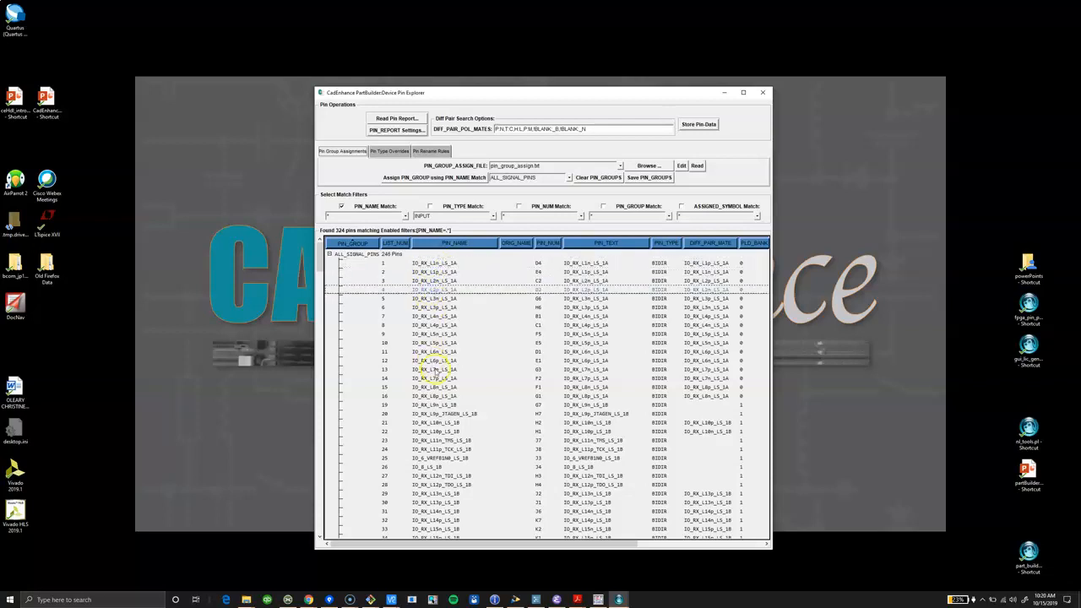
drag(439, 266, 421, 457)
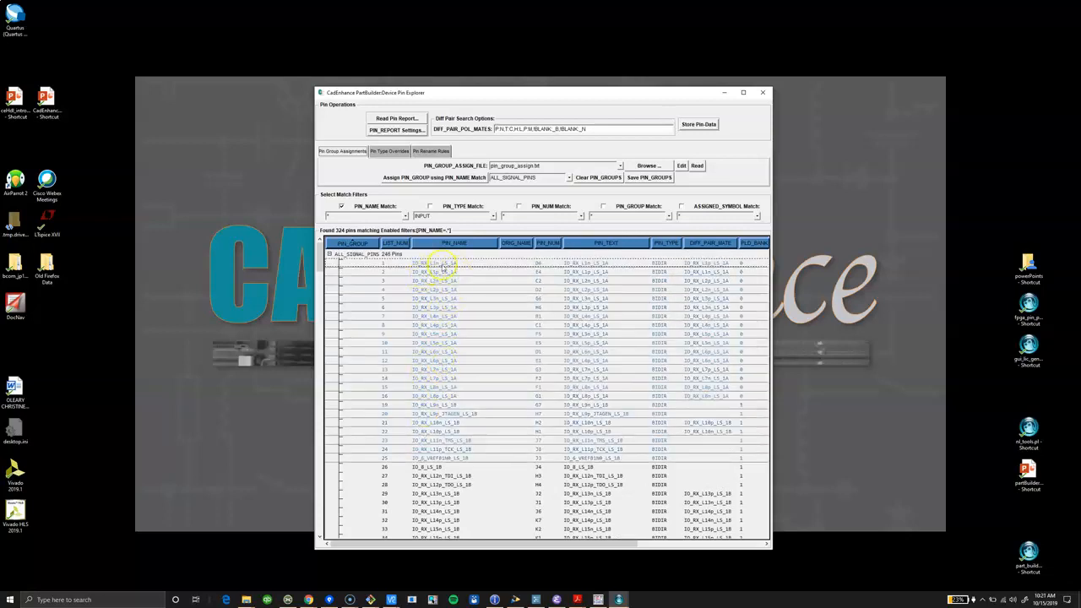
click(459, 420)
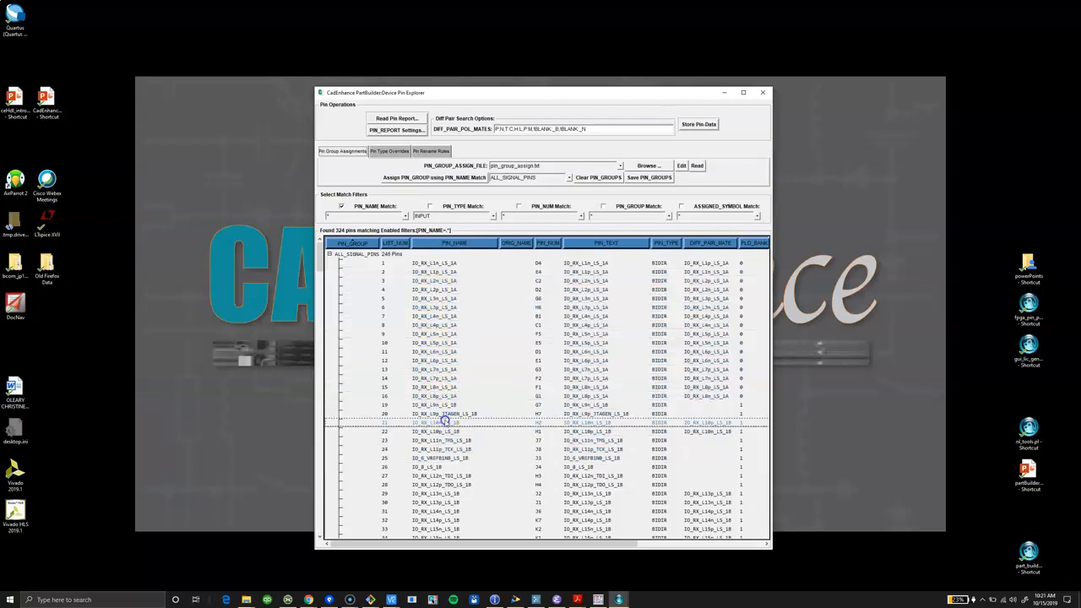
scroll(453, 438, down, 6)
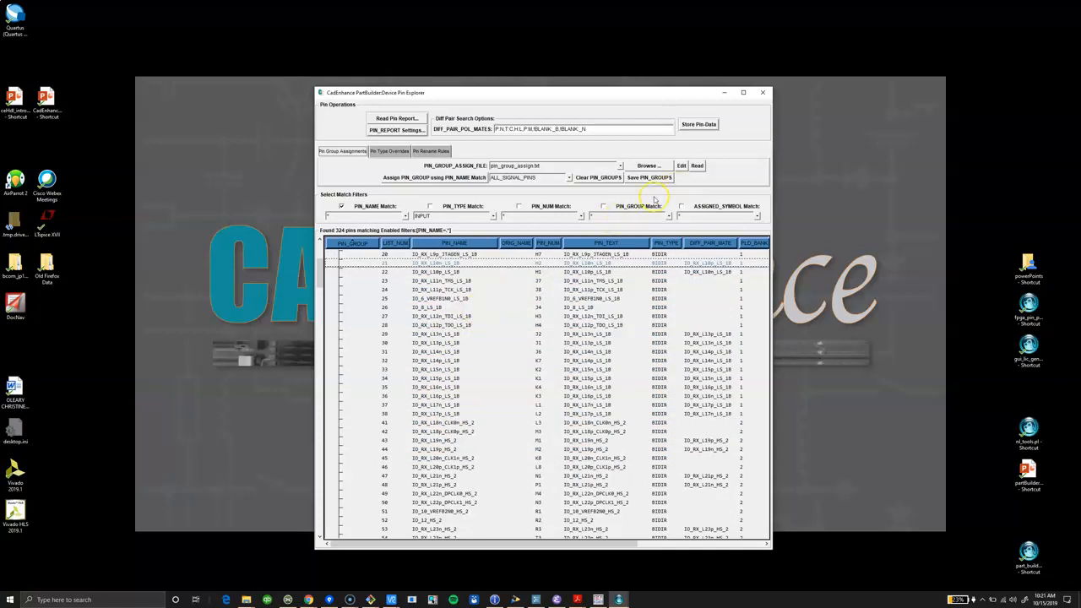
click(763, 92)
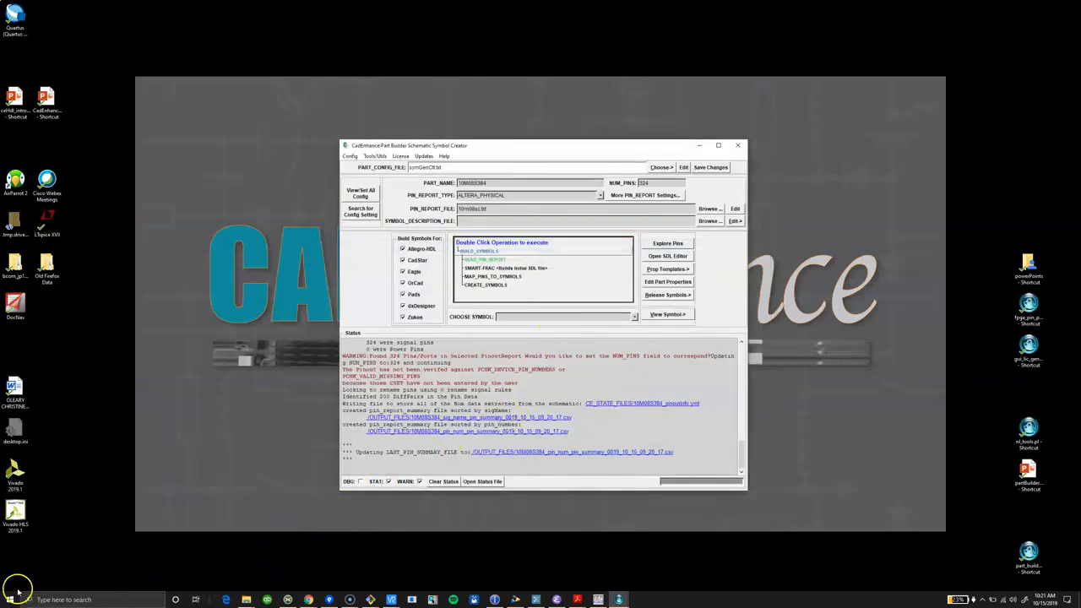